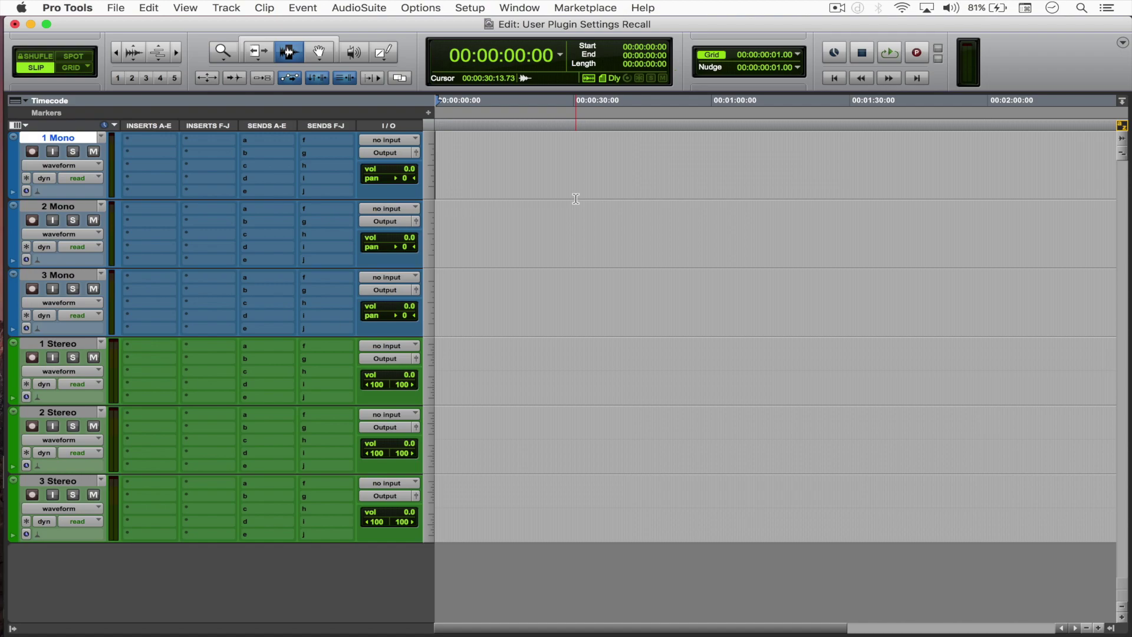
- Insert a mono Dyn3 Compressor/Limiter on 1 Mono's first insert and raise its threshold to 0.0 dB
left_click(161, 139)
mouse_move(180, 171)
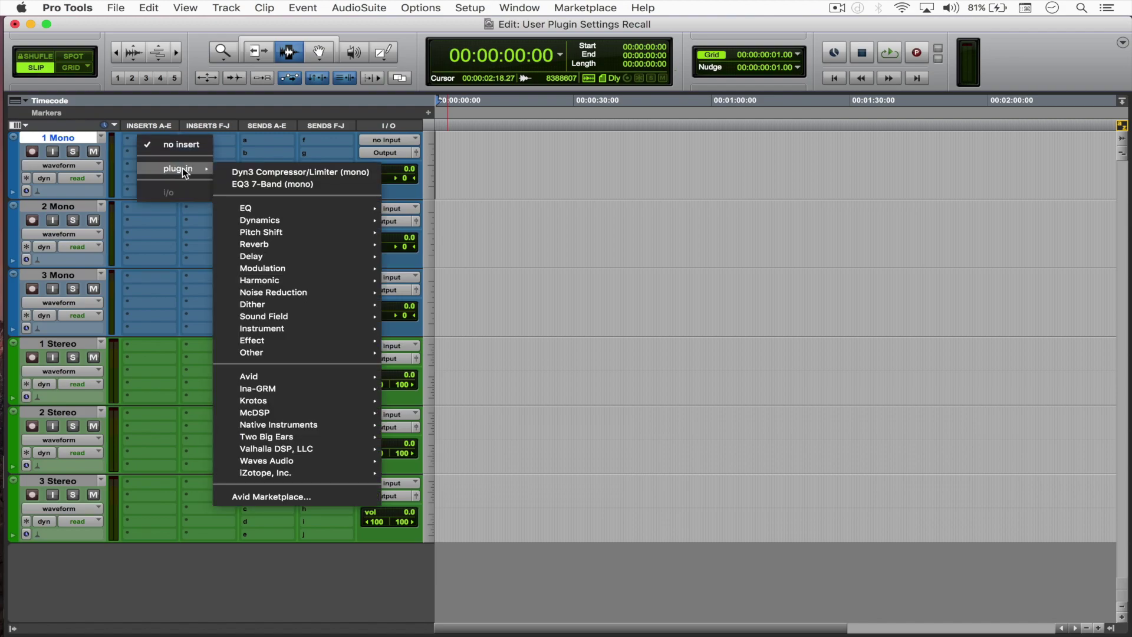
left_click(226, 172)
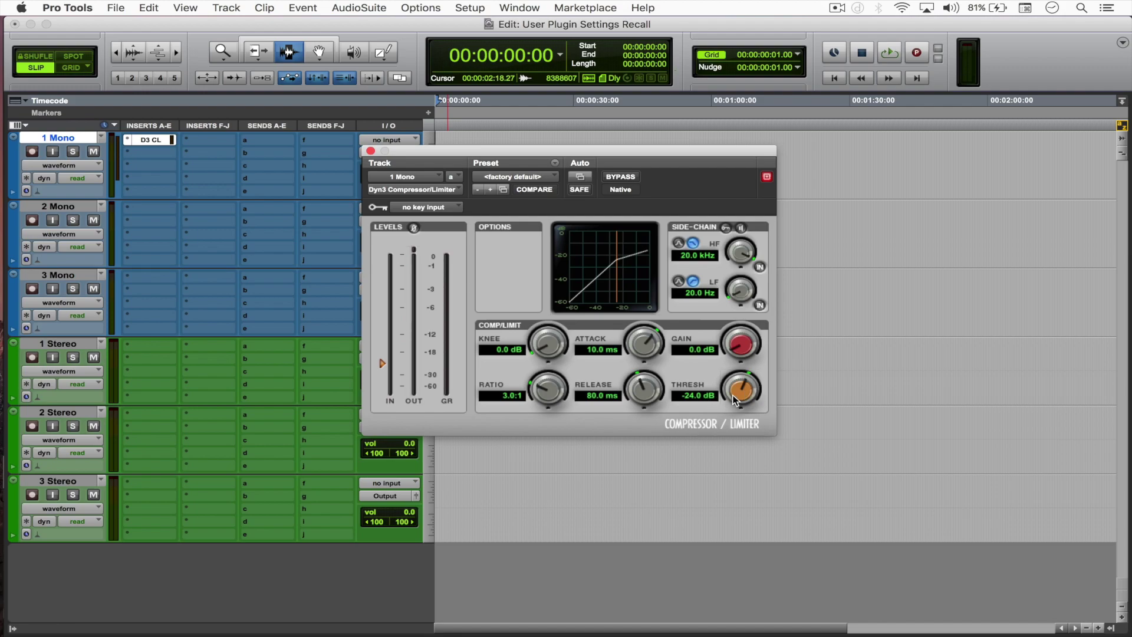
left_click_drag(740, 390, 736, 289)
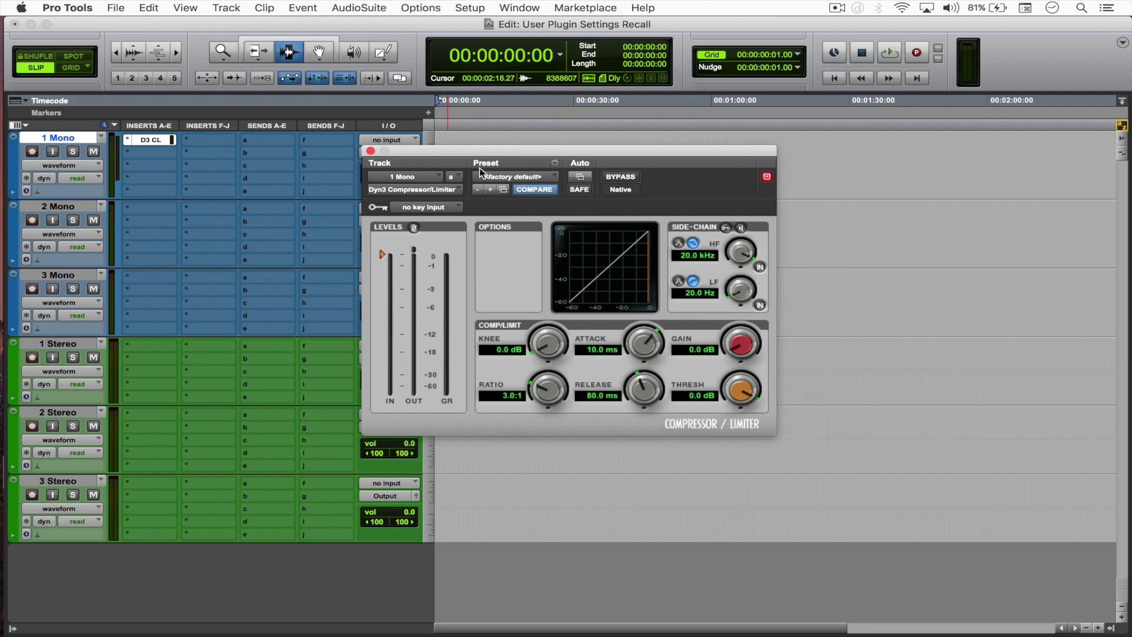
- Set the plug-in default to User Setting in the compressor's Settings Preferences
left_click(554, 164)
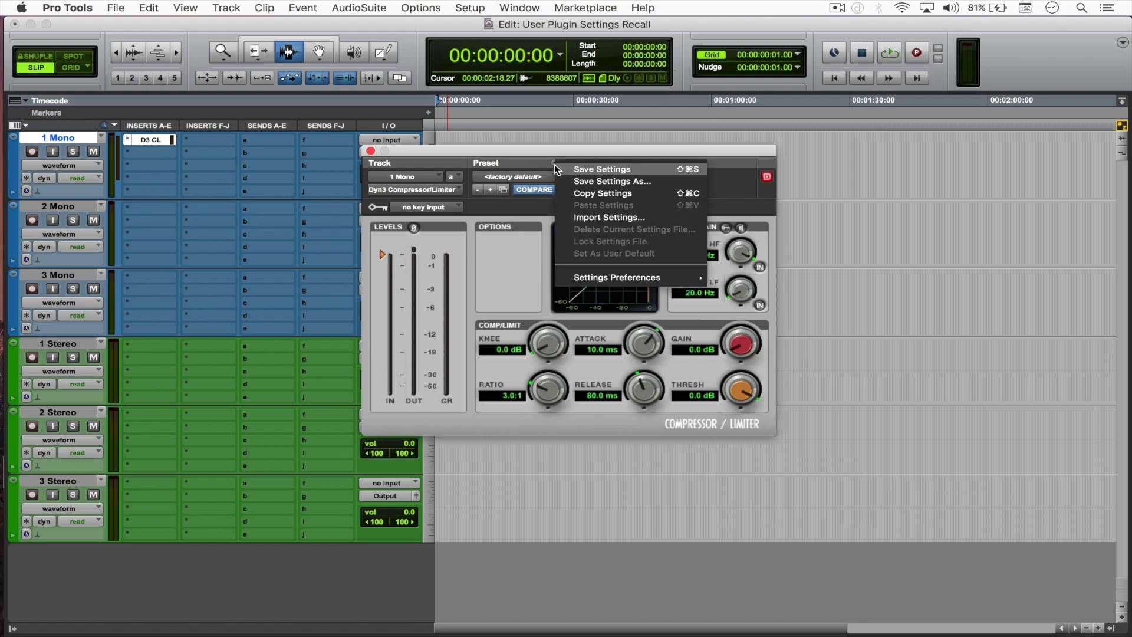
mouse_move(595, 274)
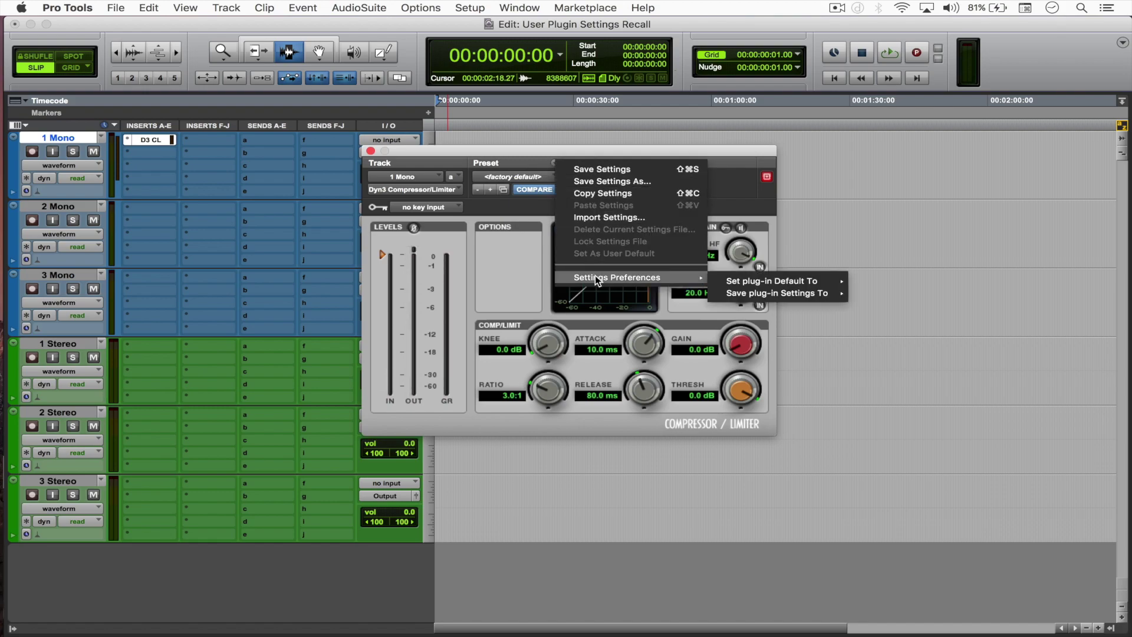
mouse_move(745, 282)
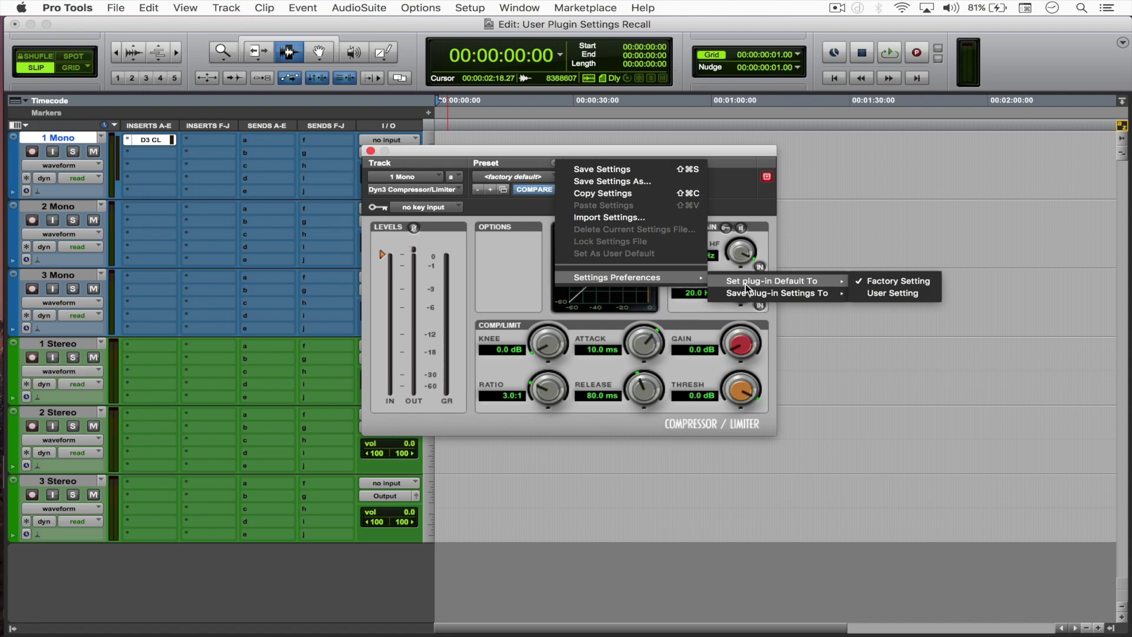
left_click(862, 290)
left_click(555, 164)
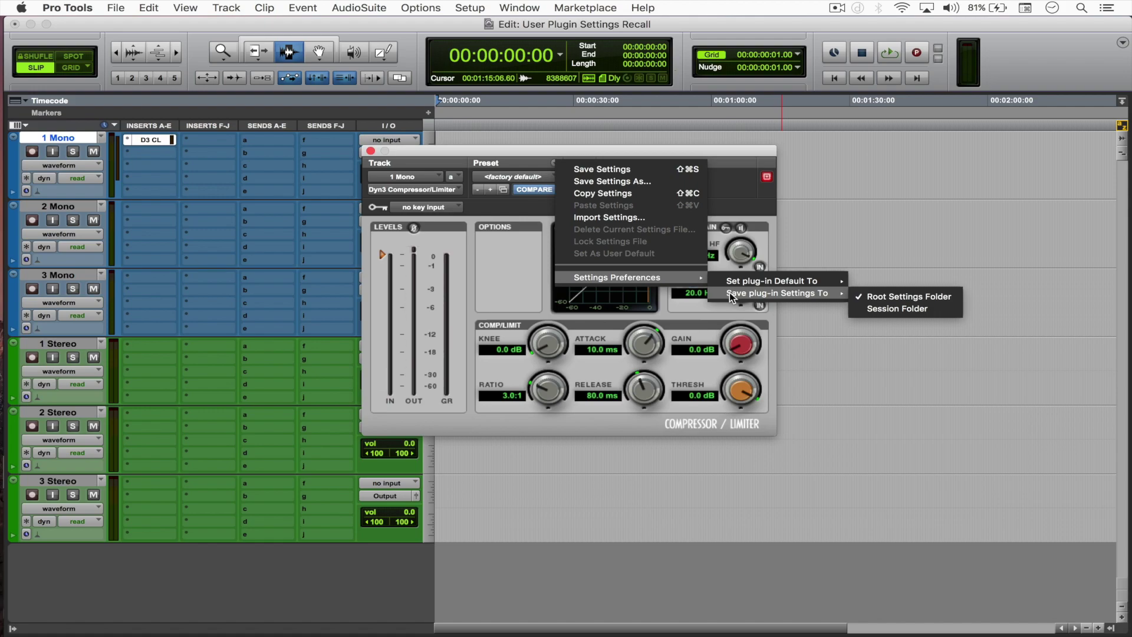
- Keep settings in the Root Settings Folder and save the preset as 'Start 1' in Plug-In Settings > Dyn 3.0
left_click(851, 296)
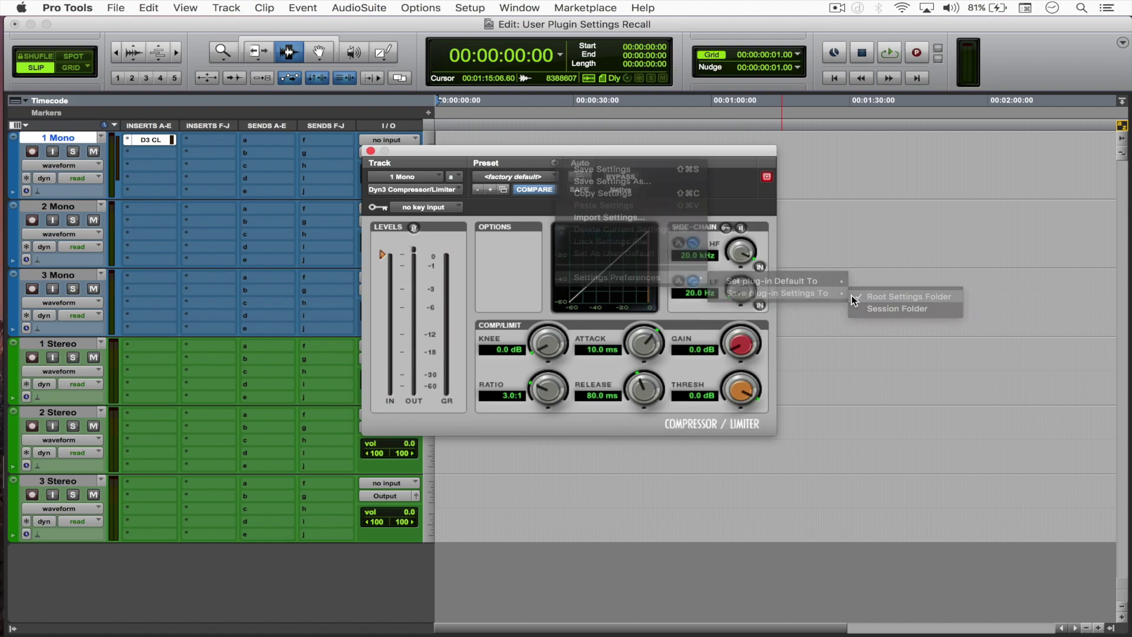
left_click(554, 164)
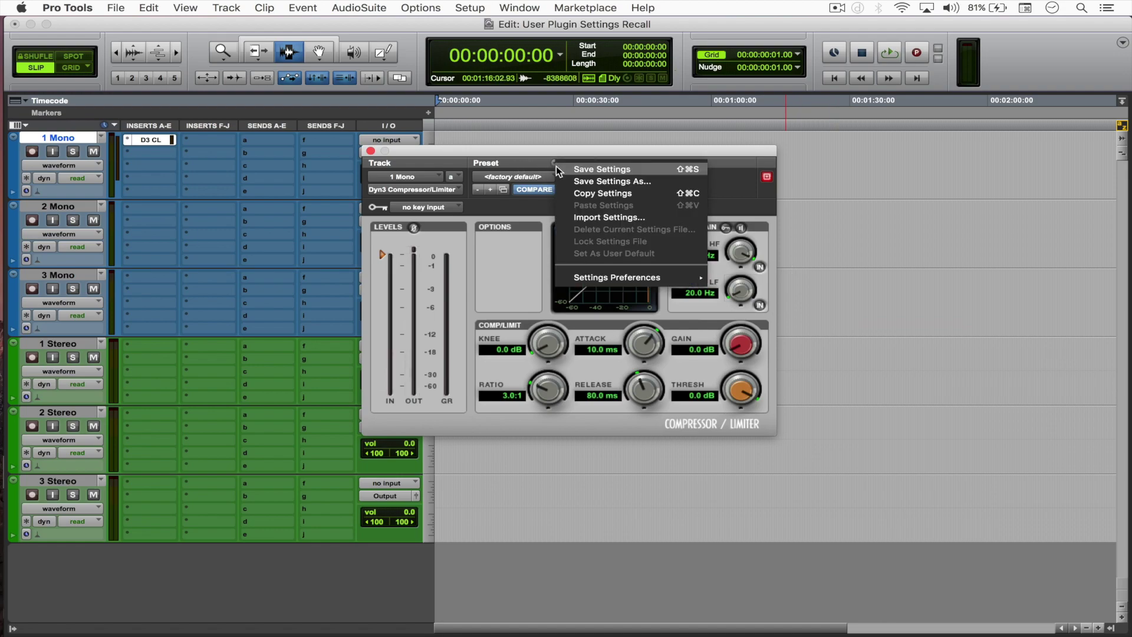
left_click(573, 181)
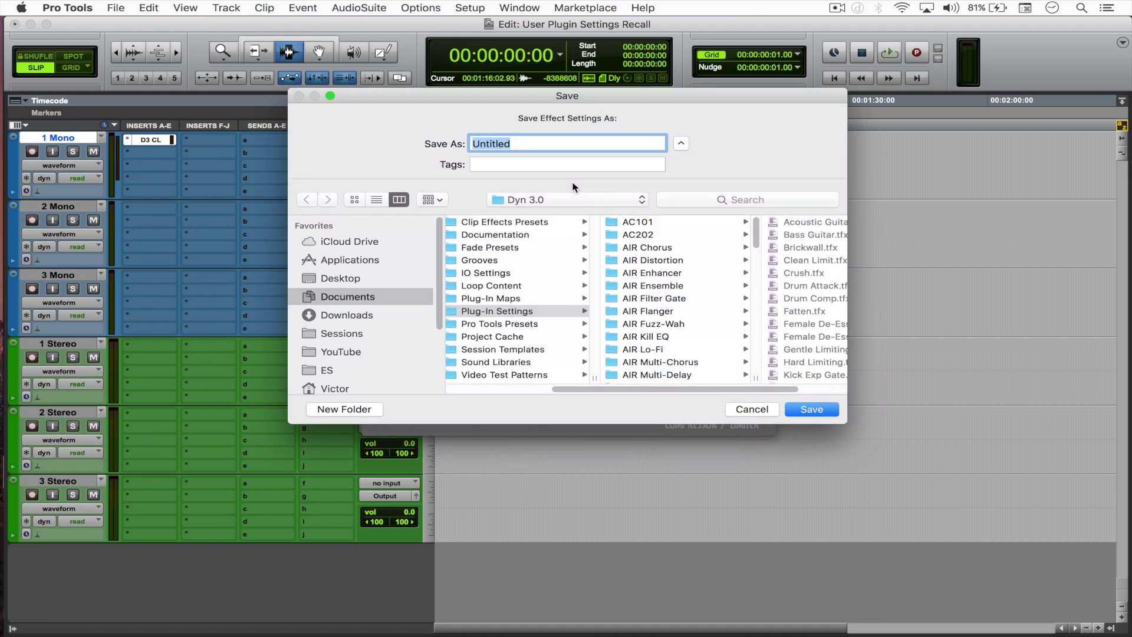
type("Start 1")
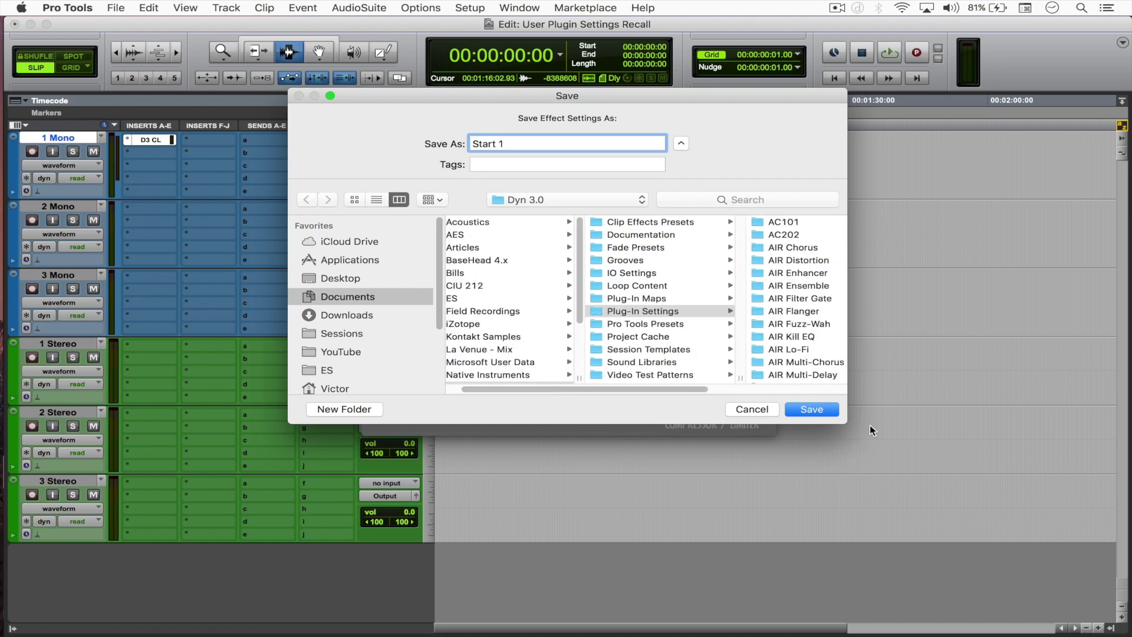
left_click_drag(850, 421, 949, 510)
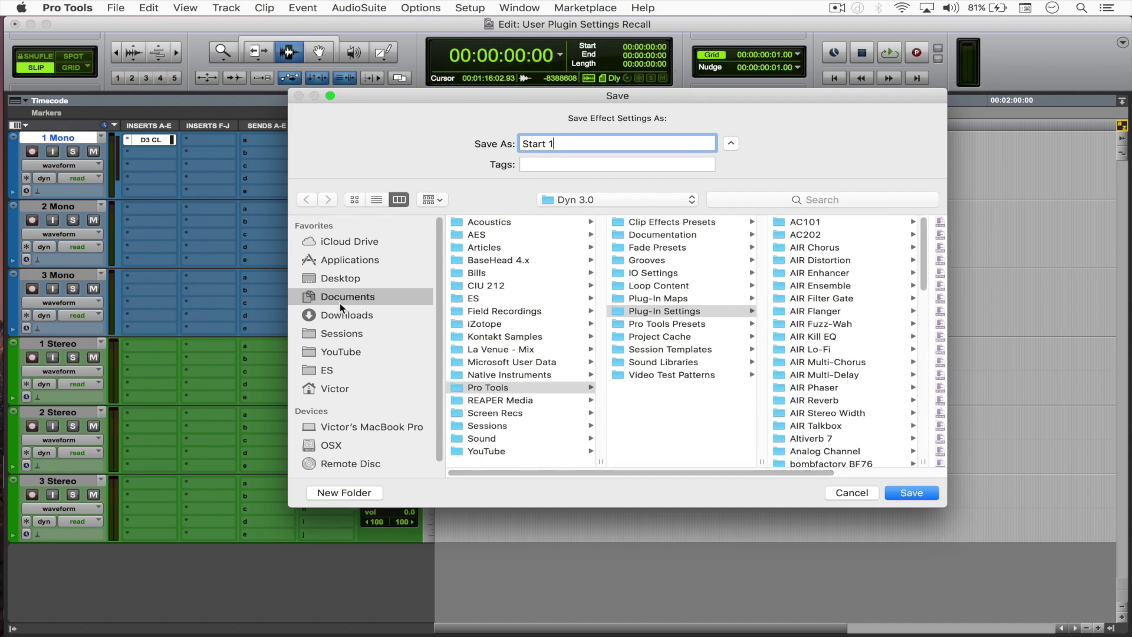
left_click(640, 312)
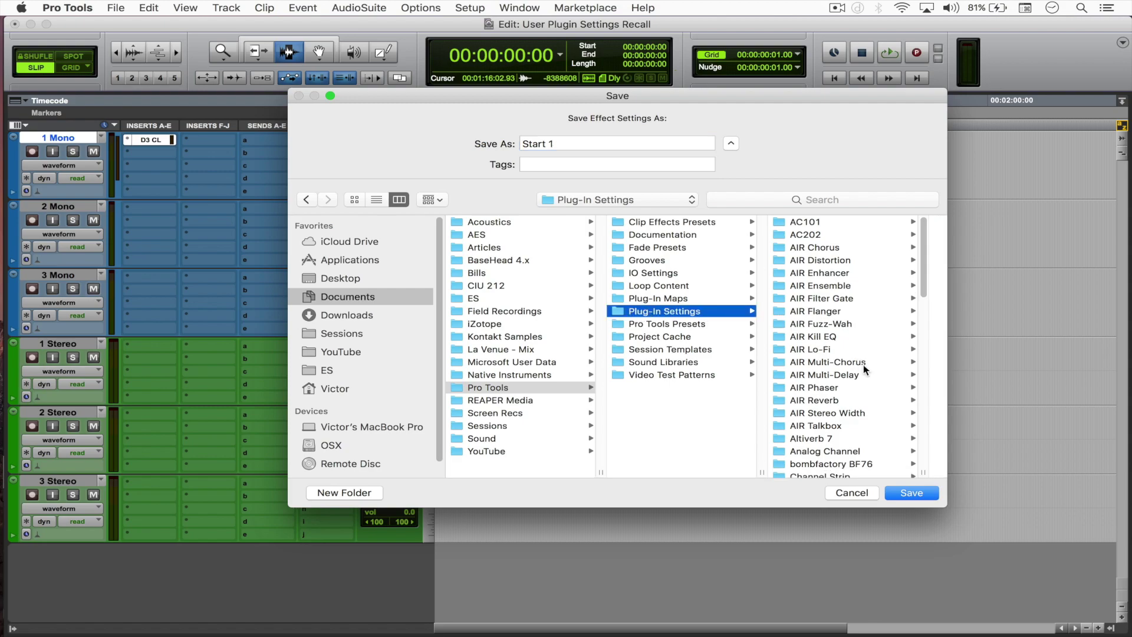
scroll(865, 399, "down", 5)
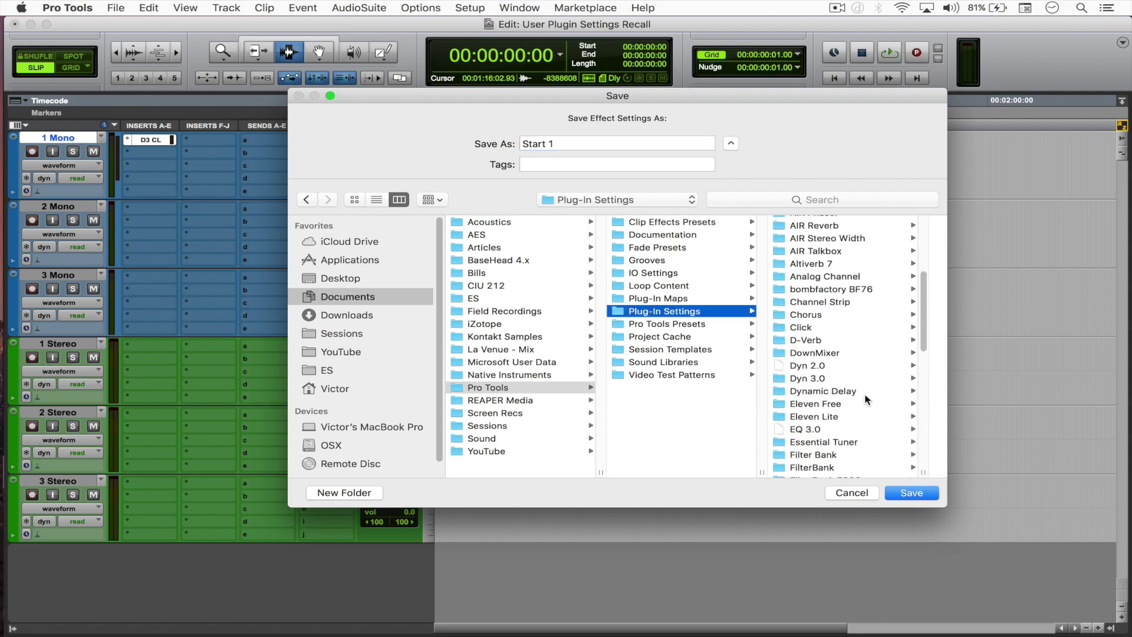
left_click(811, 377)
scroll(828, 373, "down", 6)
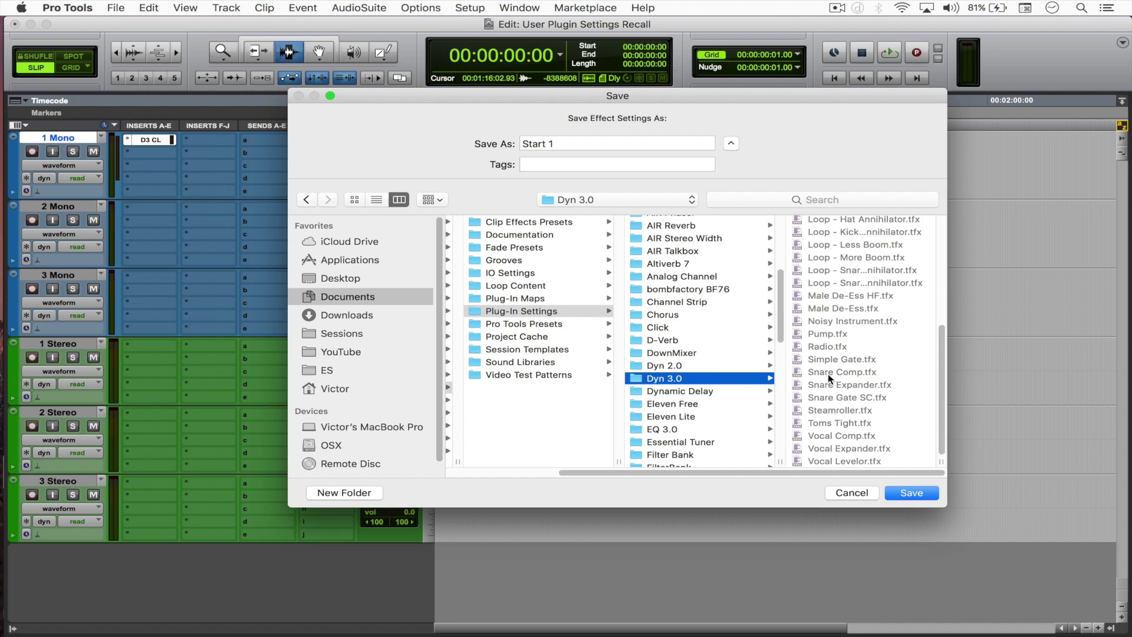
left_click(904, 494)
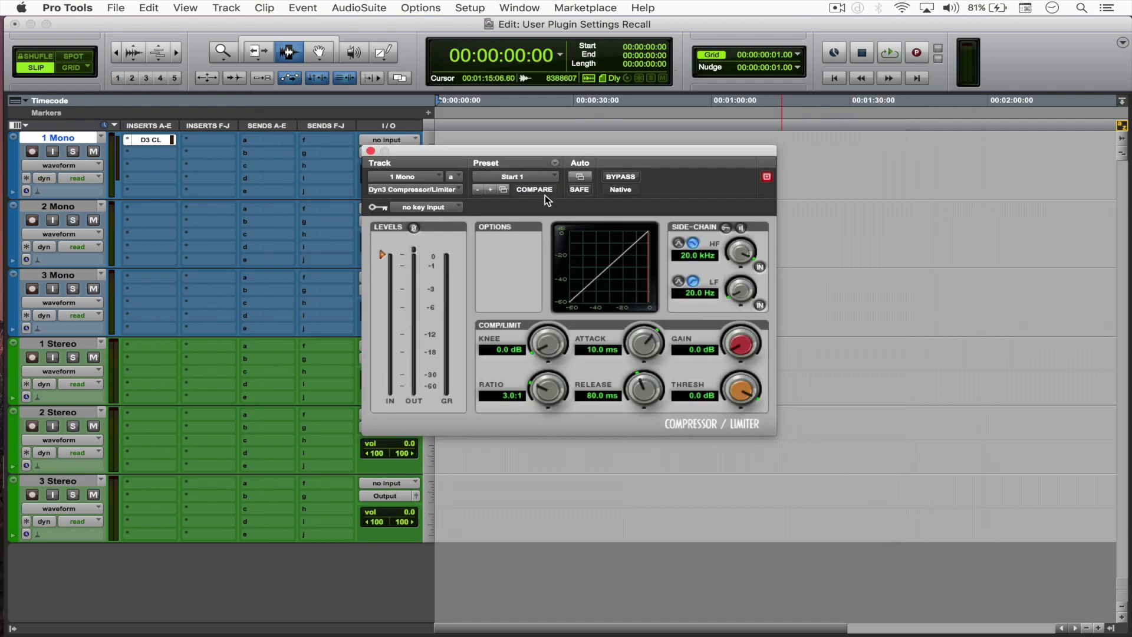
- Confirm Start 1 is loaded, set it as the User Default, and close the compressor window
left_click(500, 176)
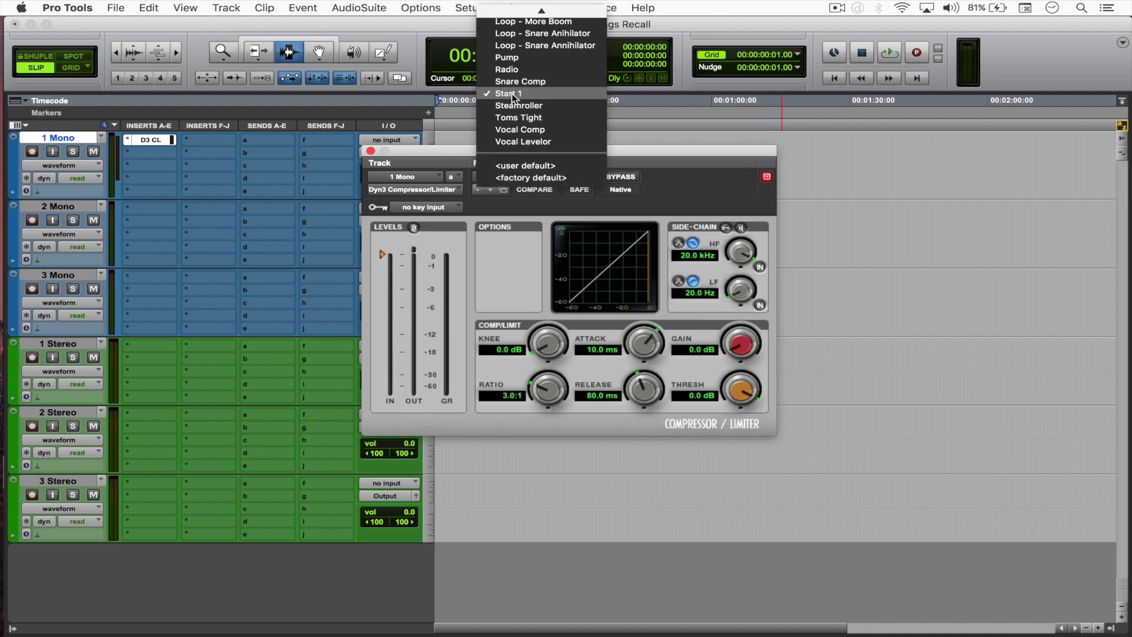
left_click(612, 158)
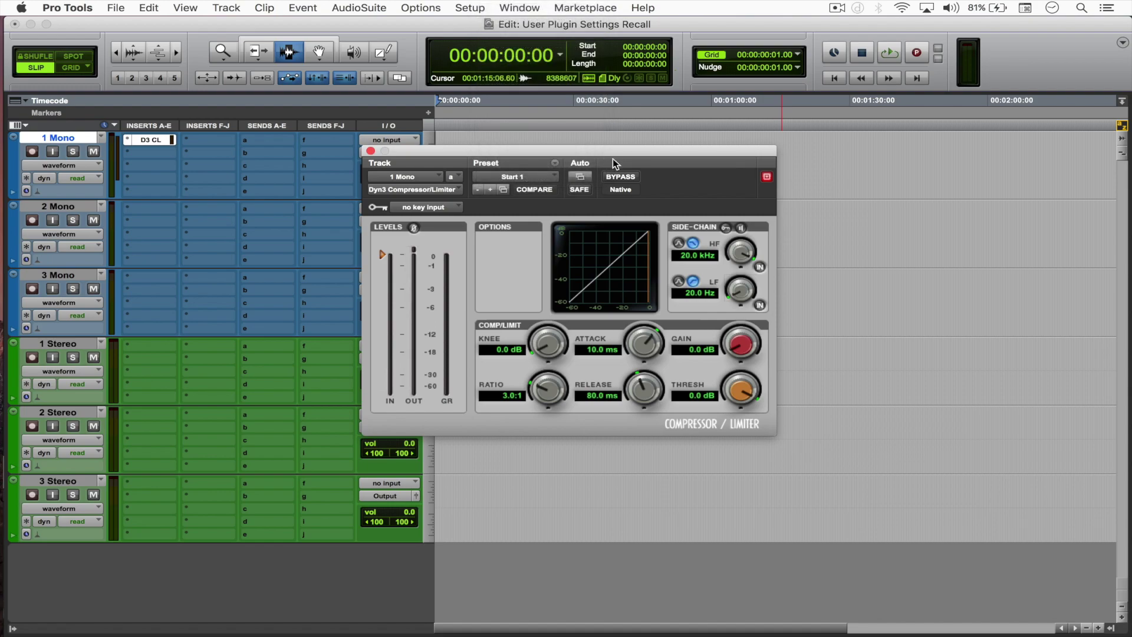
left_click(555, 163)
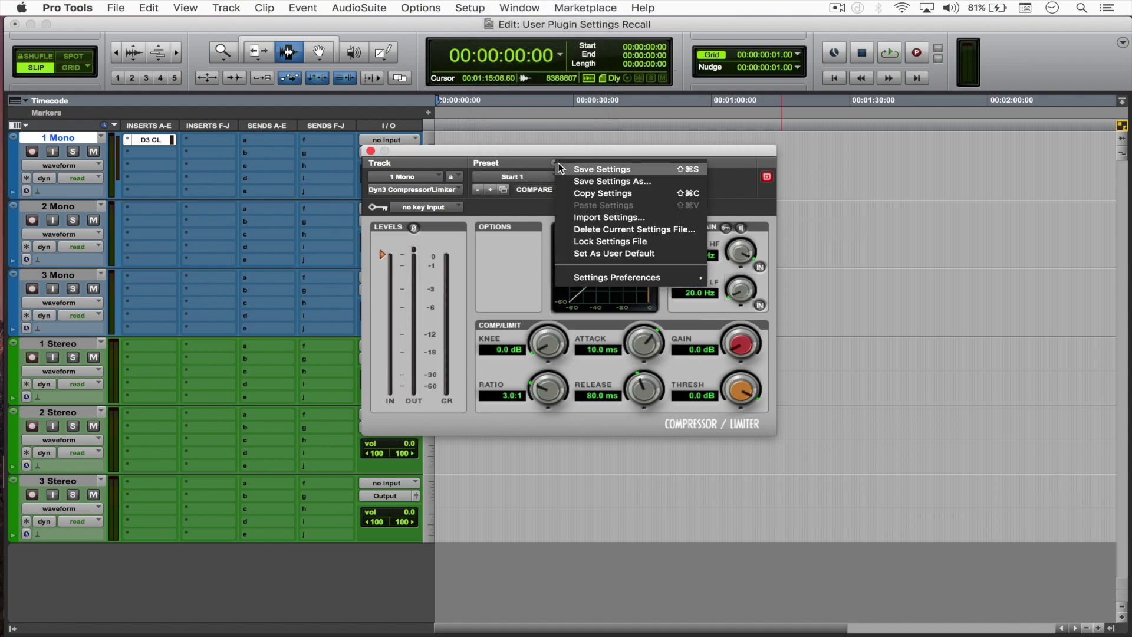
left_click(587, 253)
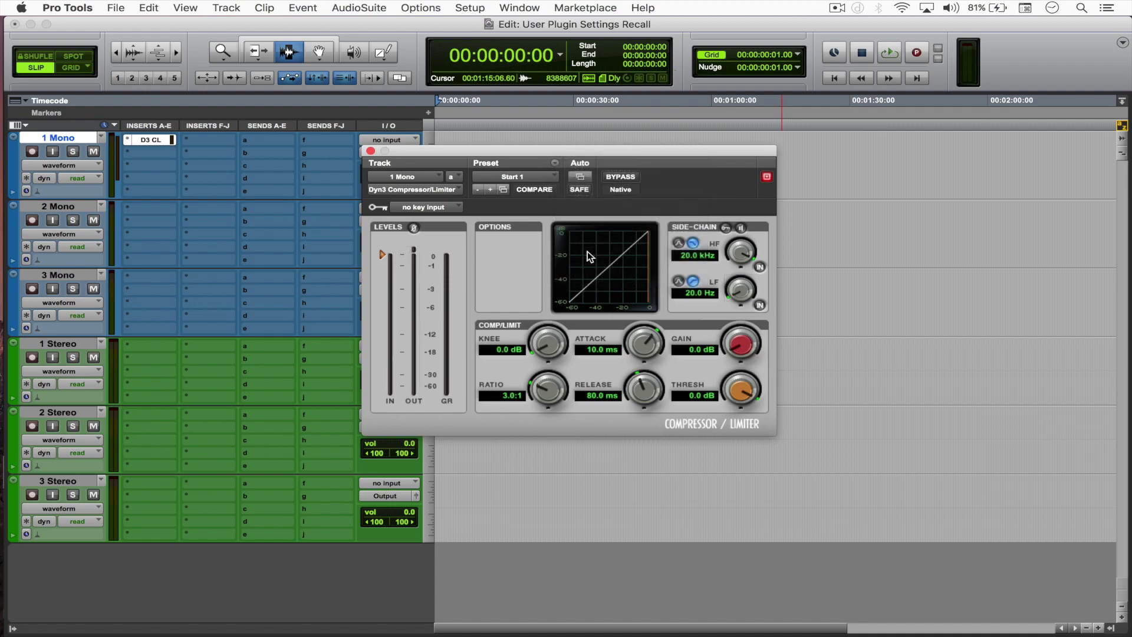
left_click(370, 152)
- Insert the mono Dyn3 Compressor/Limiter on track 2 Mono
left_click(151, 211)
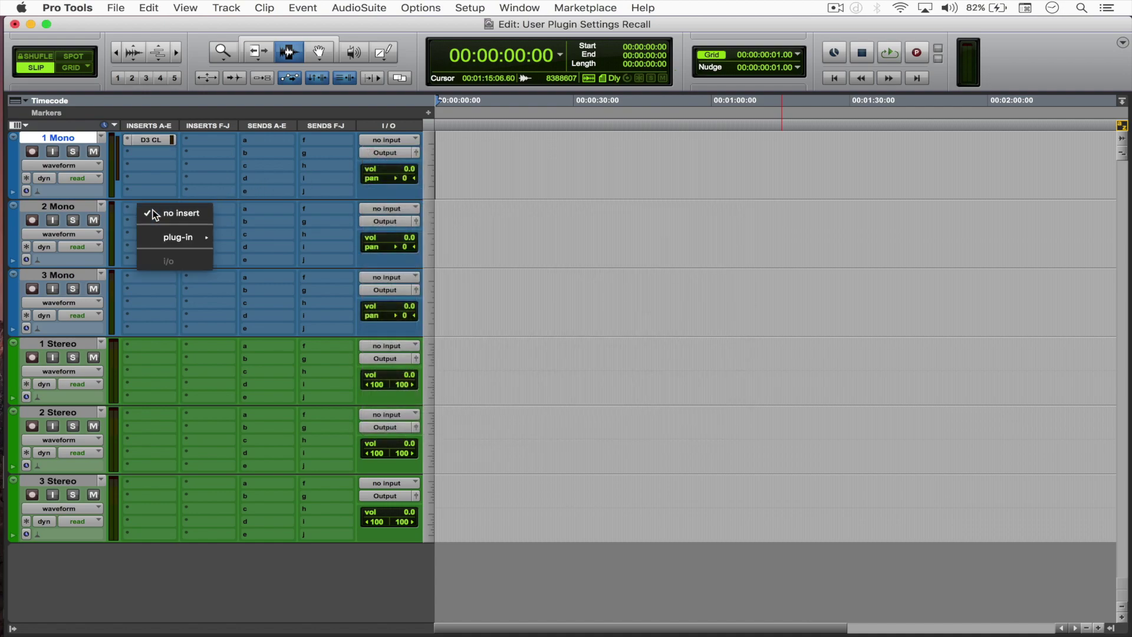
mouse_move(168, 236)
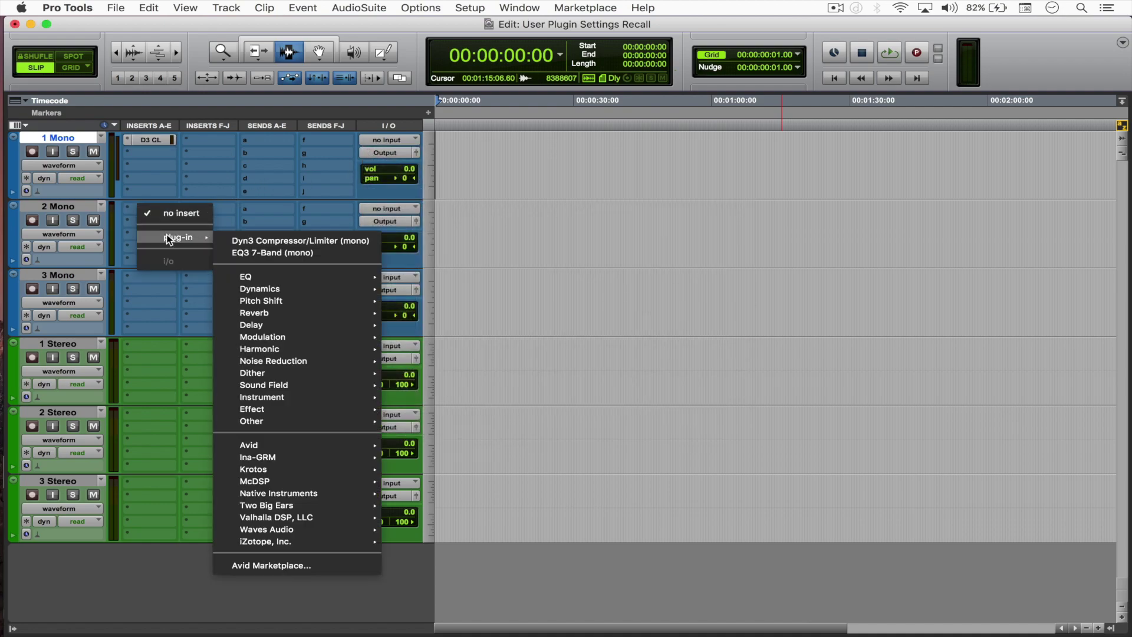
left_click(243, 239)
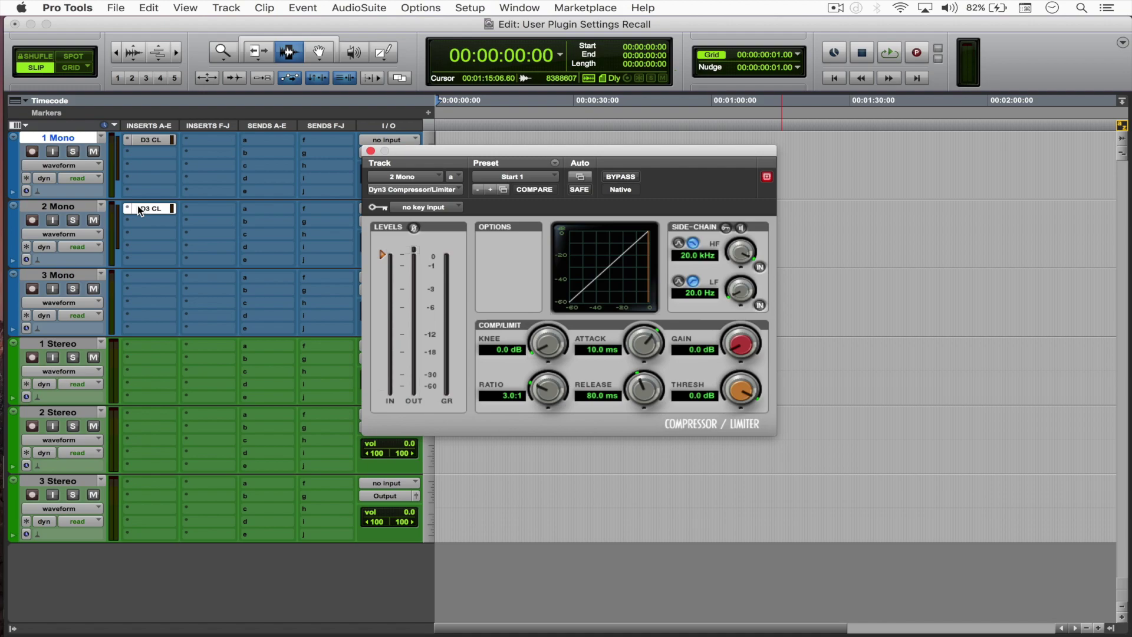
- Insert the stereo Dyn3 Compressor/Limiter on 1 Stereo and load the Start 1 preset
left_click(147, 347)
mouse_move(180, 375)
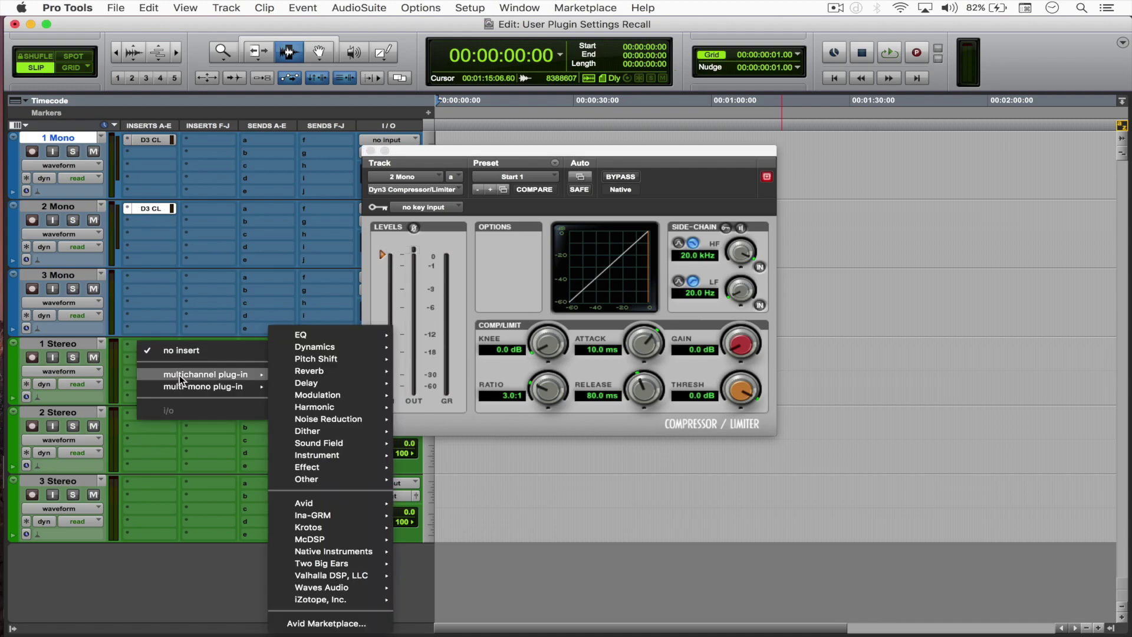
mouse_move(322, 349)
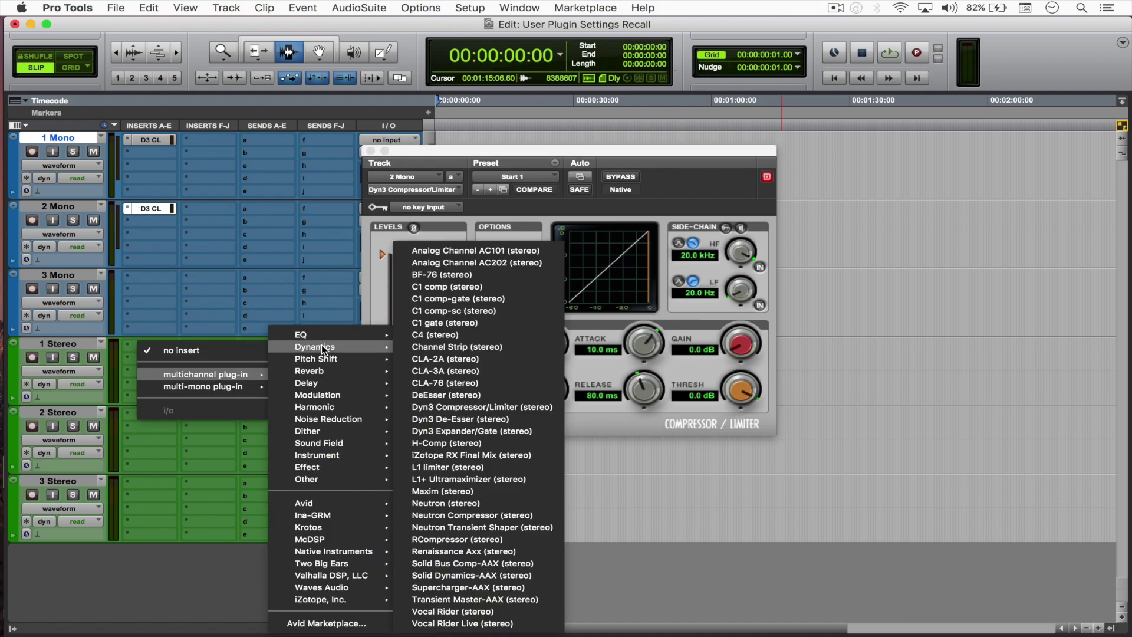
left_click(454, 403)
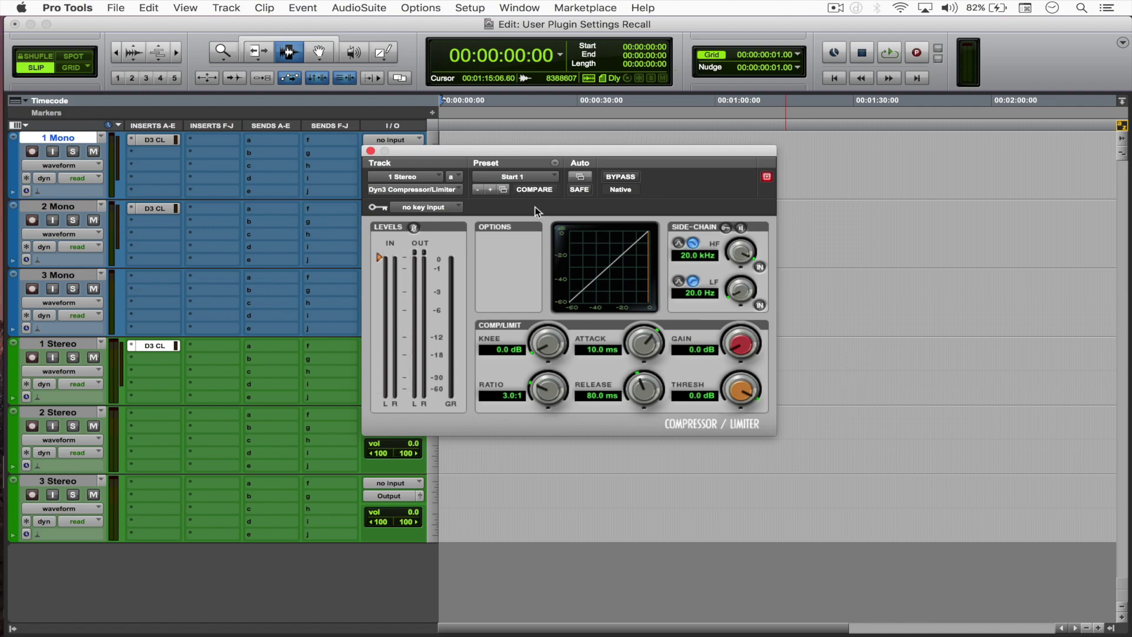
left_click(514, 176)
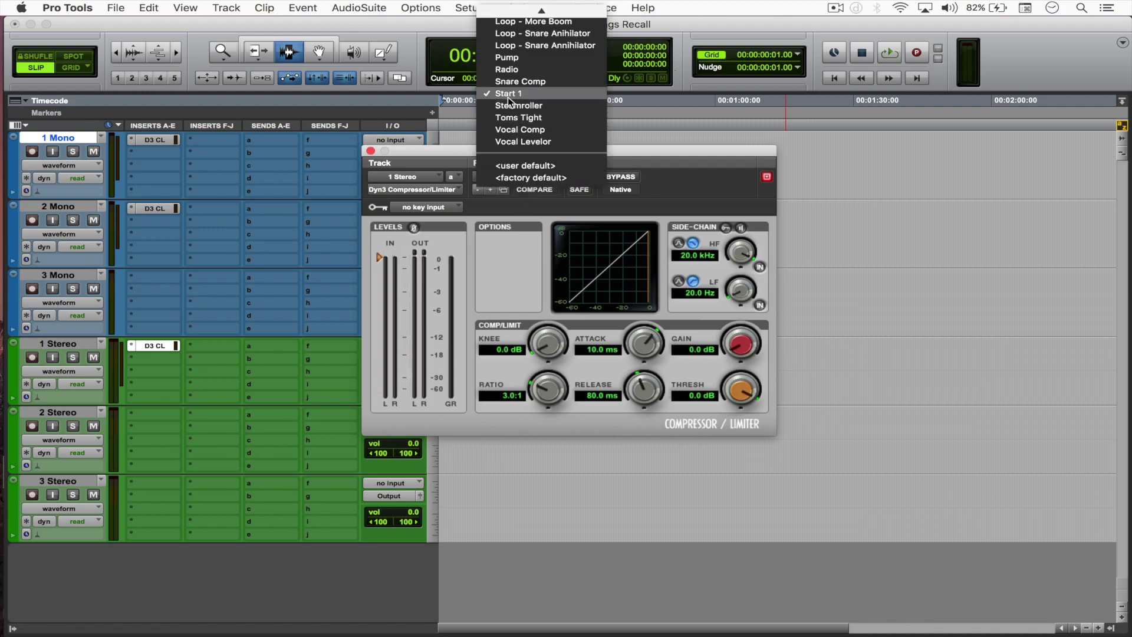
left_click(508, 97)
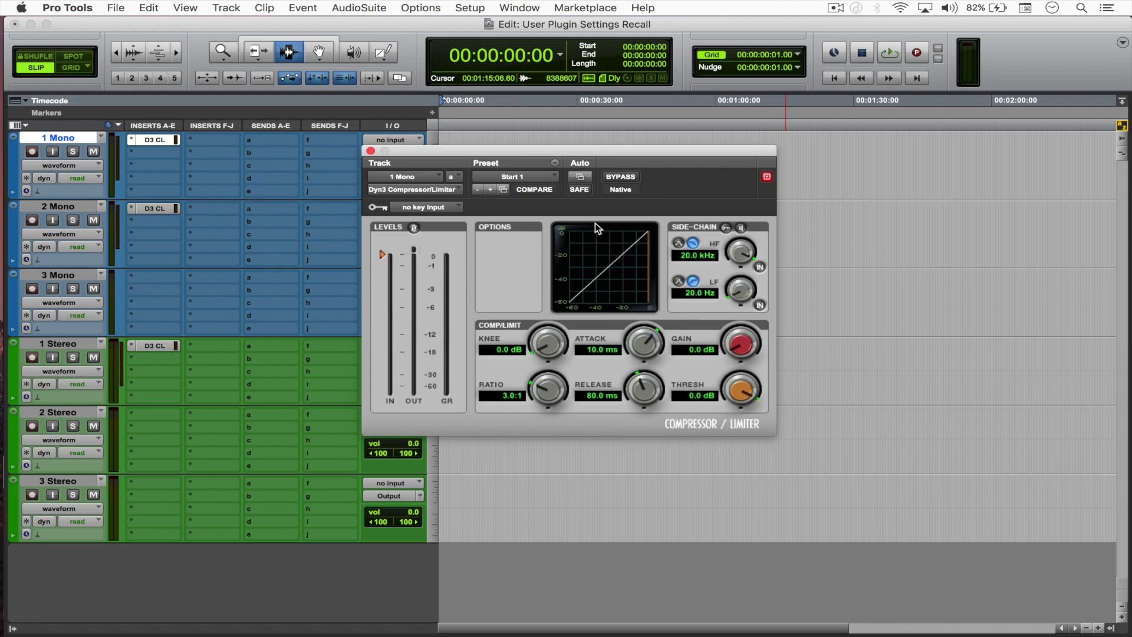
- Lower the threshold to -60.0 dB and save plug-in settings to the Session Folder
left_click_drag(727, 388, 724, 545)
left_click(554, 163)
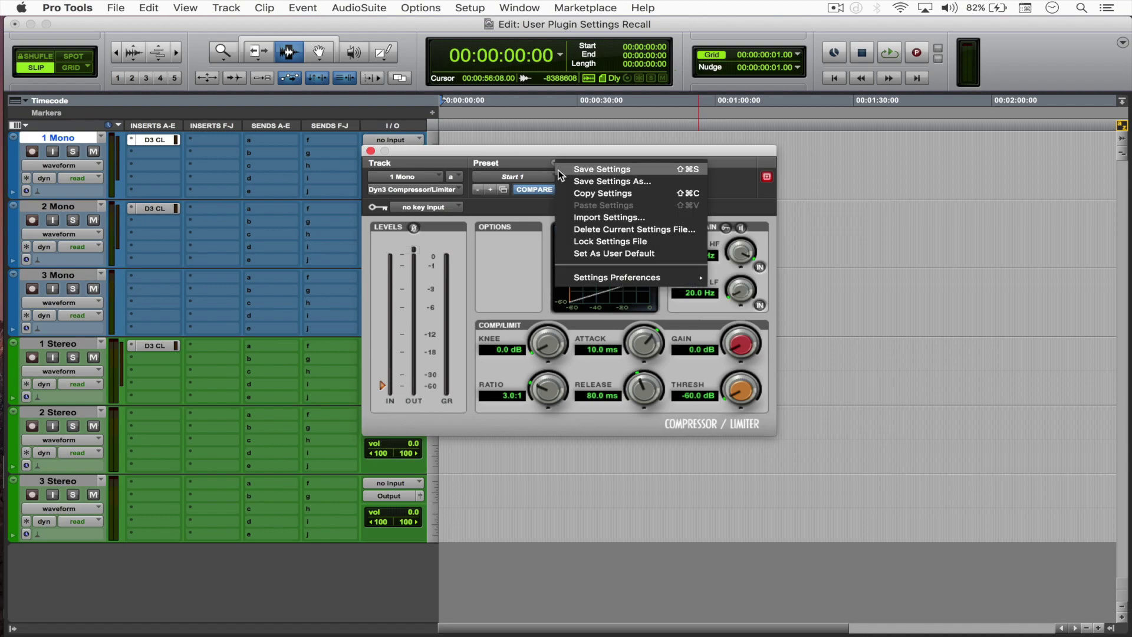
mouse_move(616, 278)
mouse_move(731, 295)
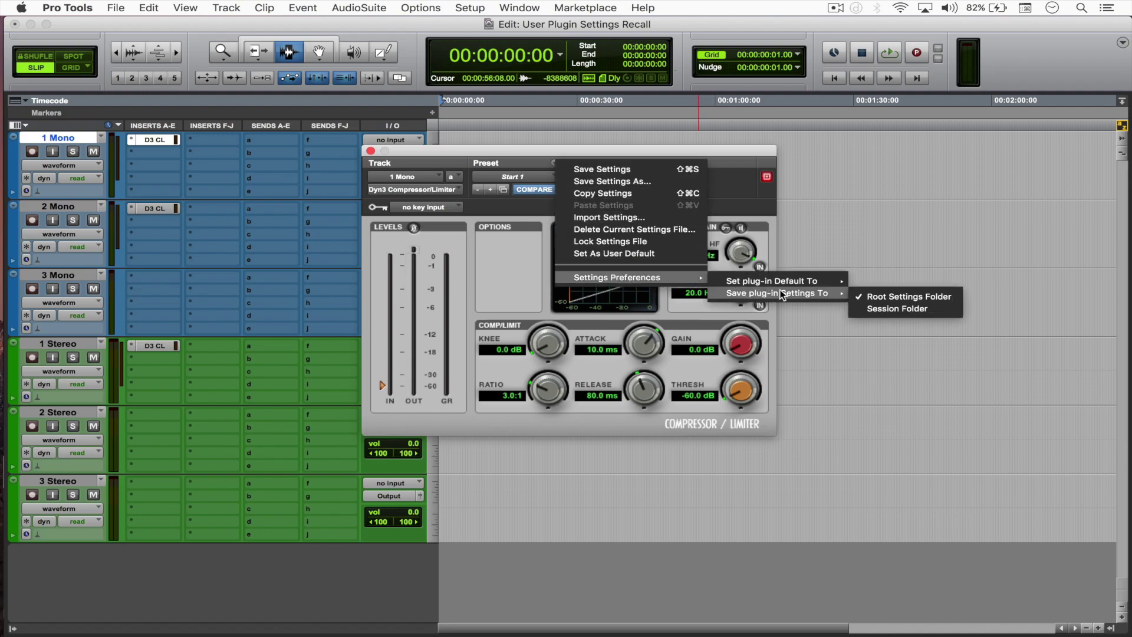
left_click(871, 308)
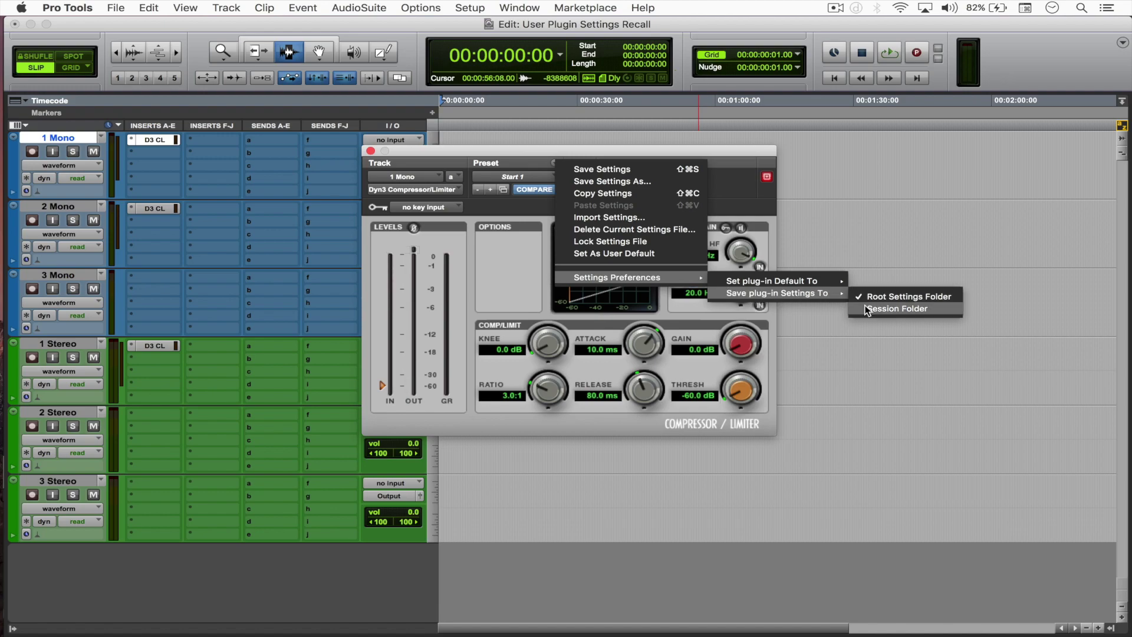
left_click(870, 309)
left_click(554, 162)
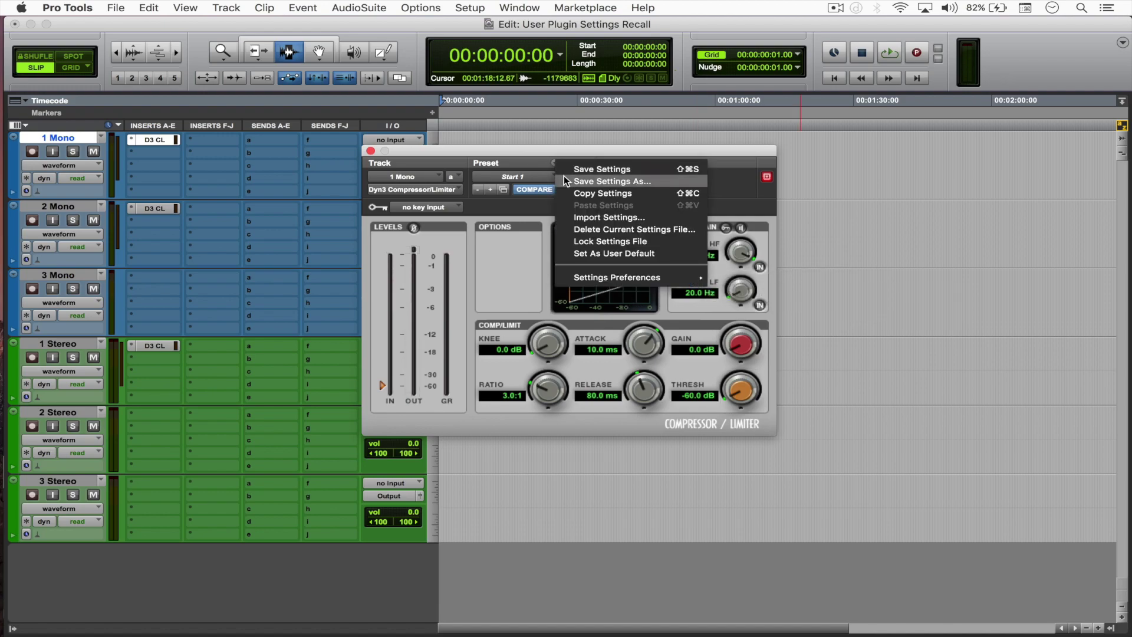
- Save the current settings as preset 'Start 2' in Plug-In Settings > Dyn 3.0
left_click(564, 178)
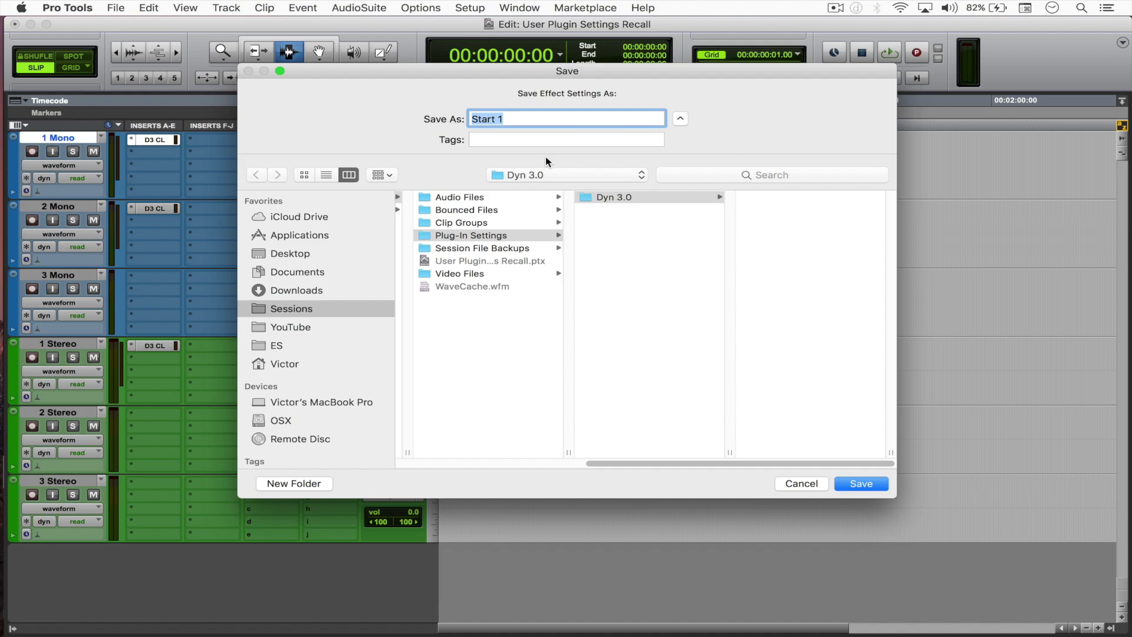
key("Right")
key("BackSpace")
type("2")
scroll(535, 466, "left", 3)
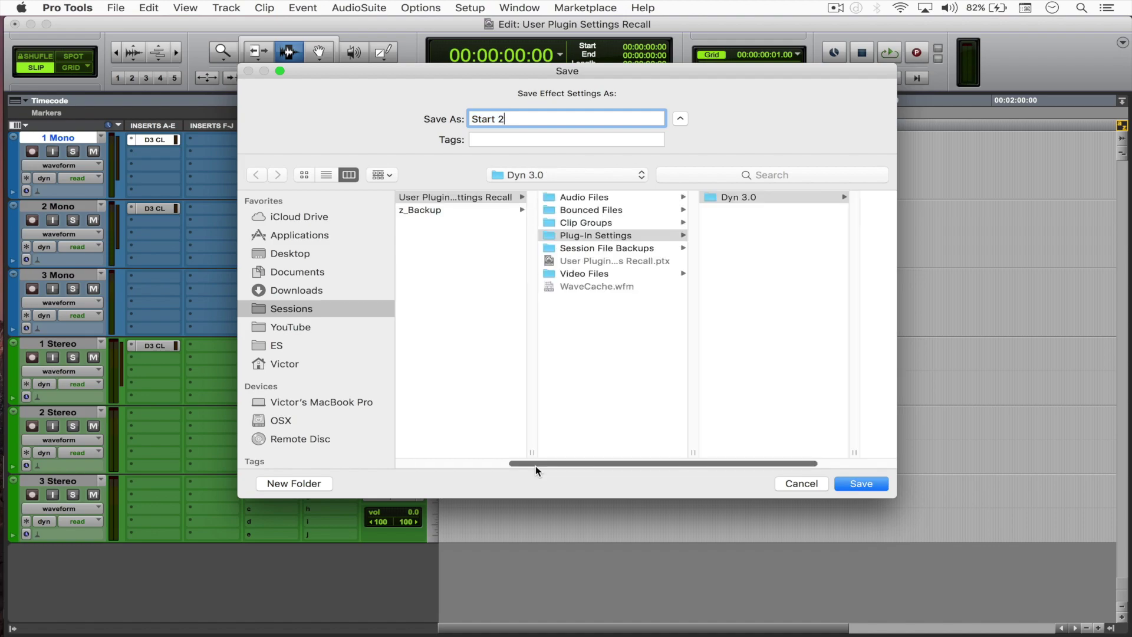
scroll(535, 462, "left", 3)
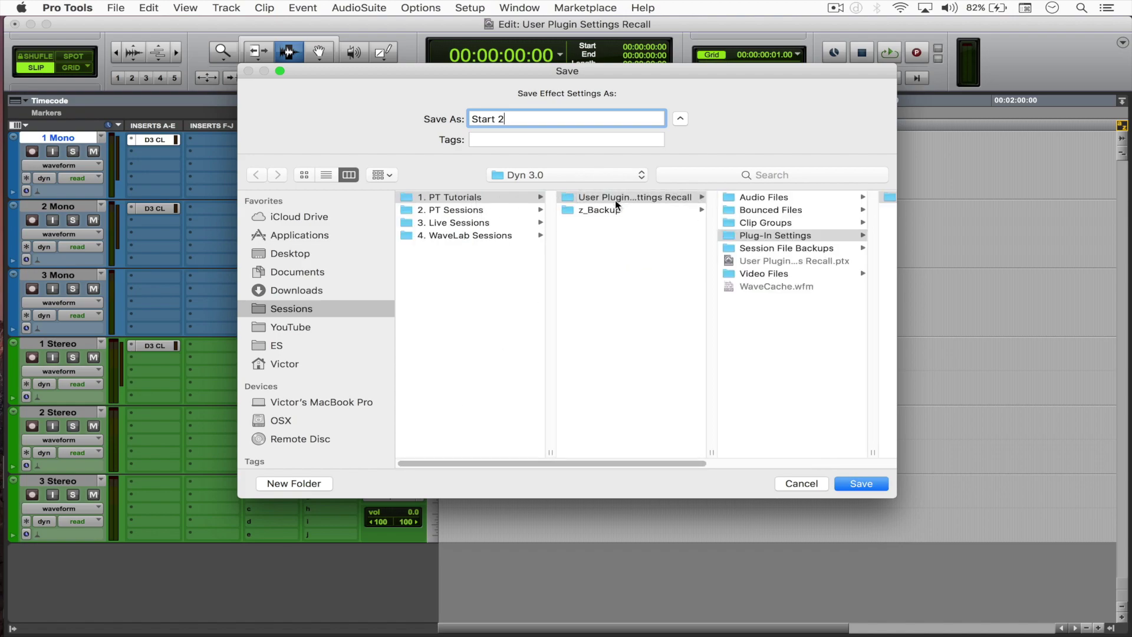
left_click(752, 236)
left_click(782, 198)
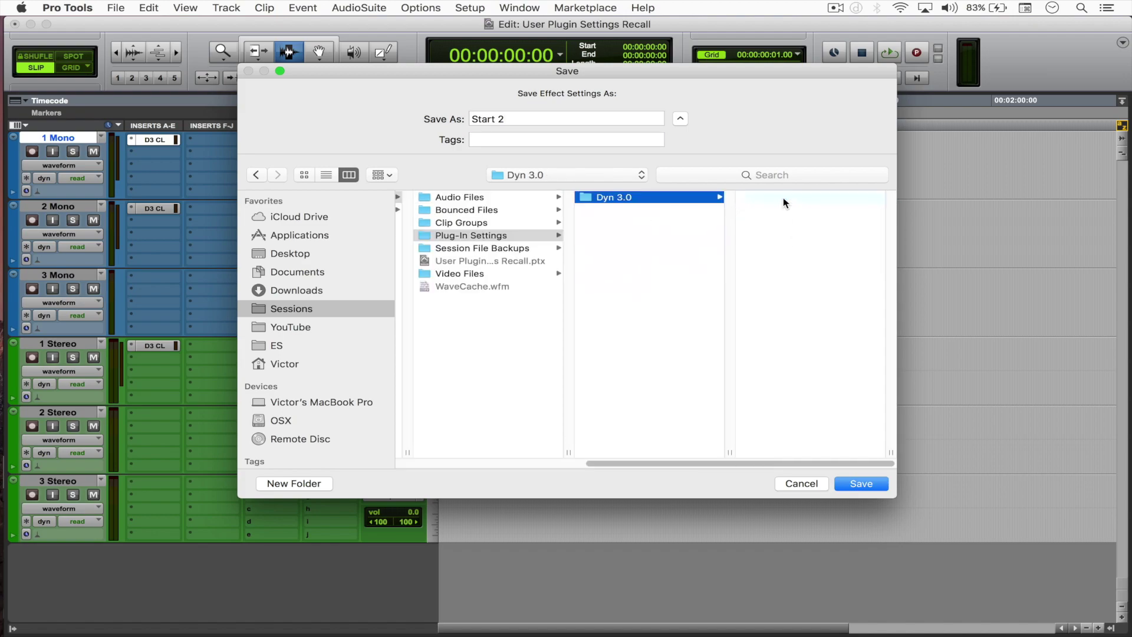
left_click(860, 483)
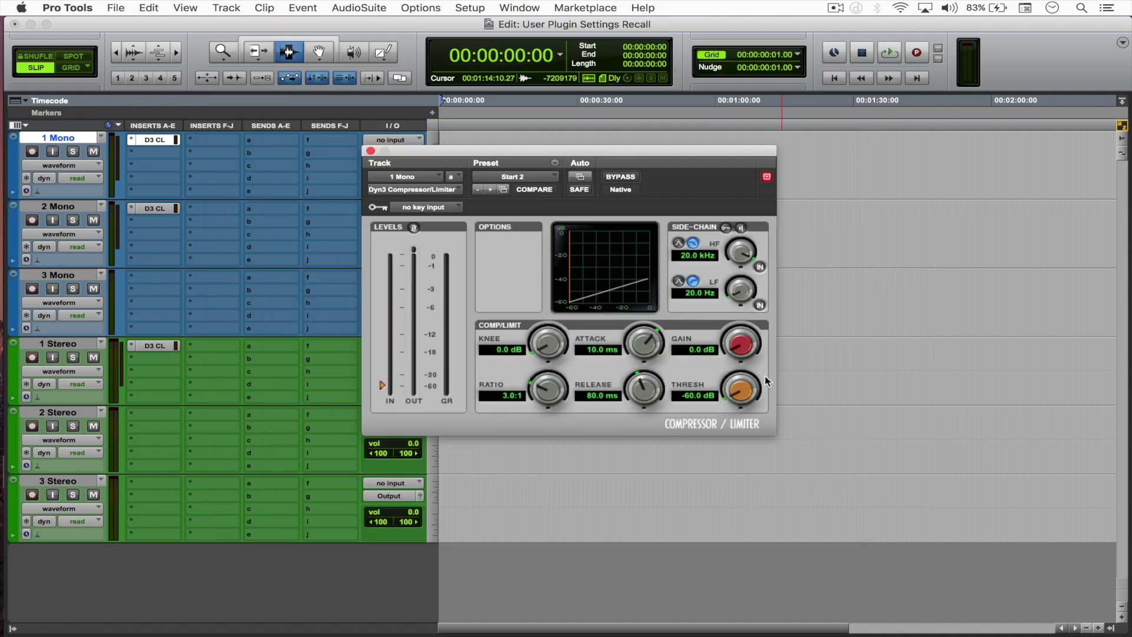
- Make Start 2 the user default and find it under Session's Settings Folder in the preset list
left_click(555, 165)
left_click(616, 255)
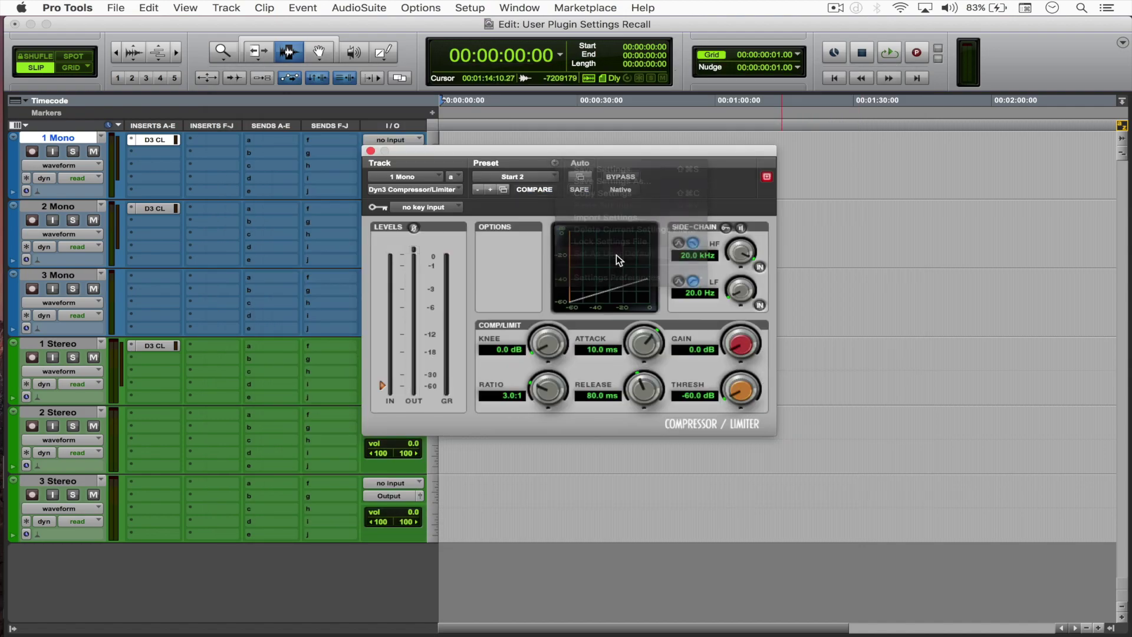
left_click(496, 175)
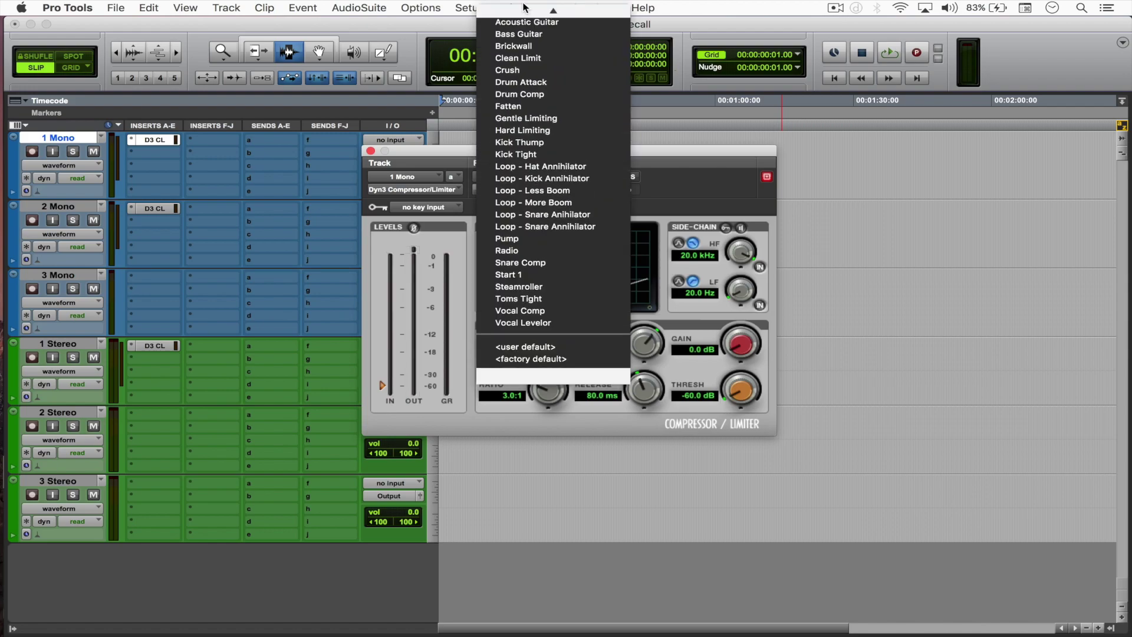
mouse_move(513, 19)
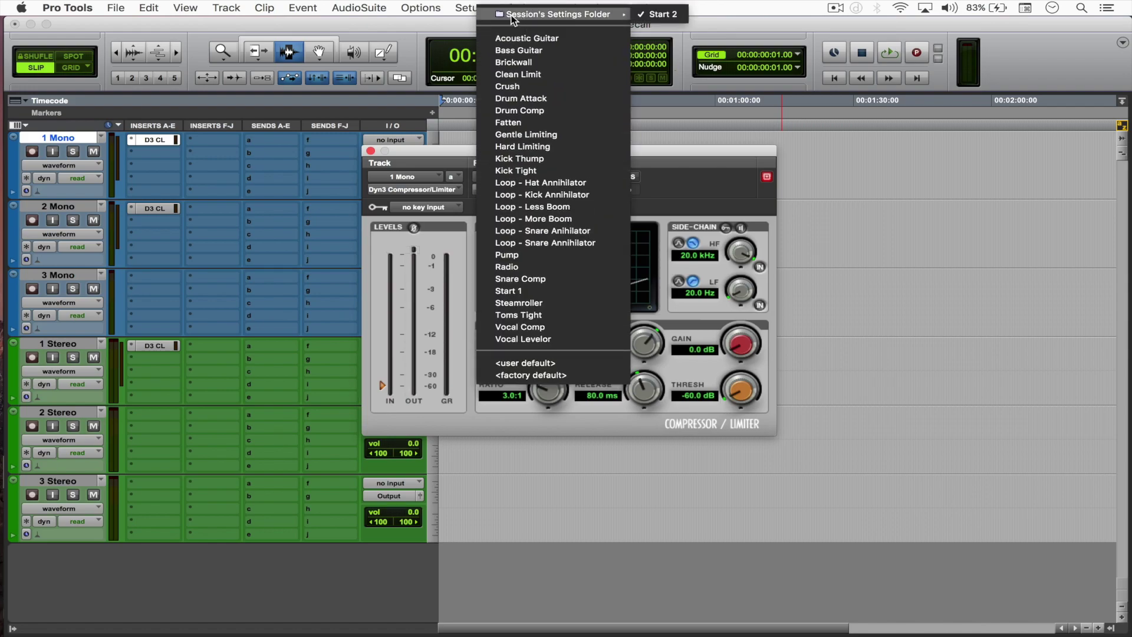
mouse_move(606, 18)
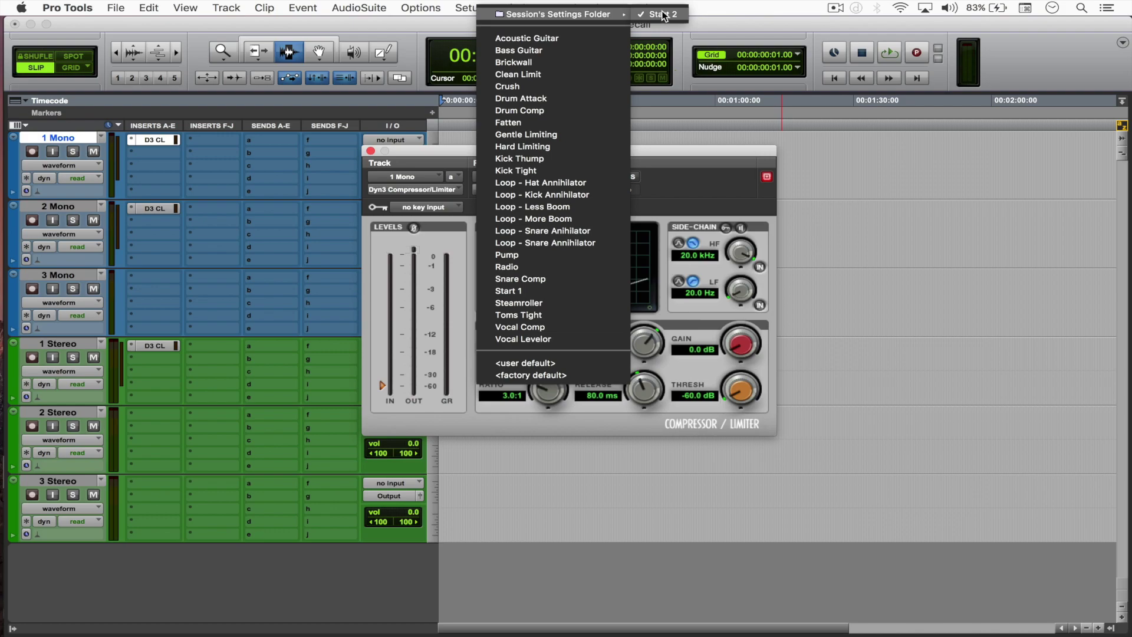
left_click(670, 182)
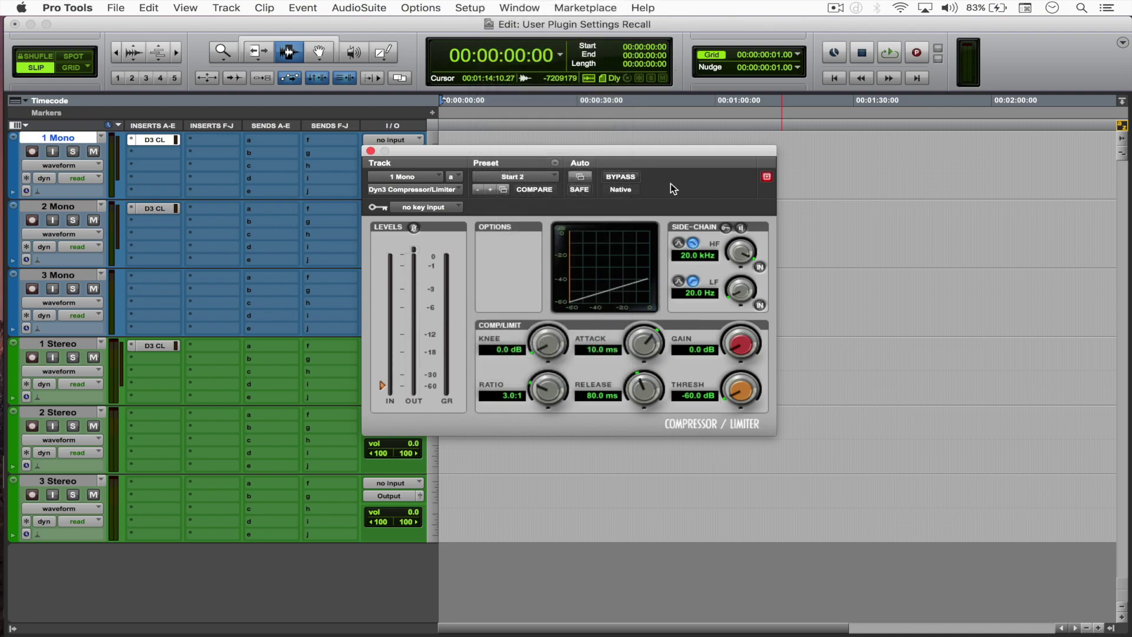